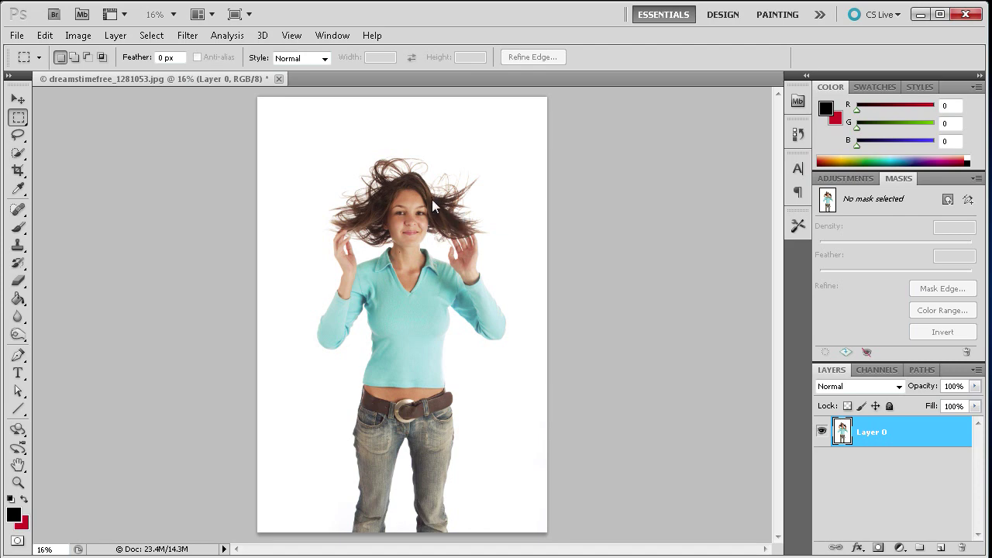
Quick-select the girl's face, torso, jeans, both arms and flying hair
{"action": "scroll", "coordinate": [405, 187], "scroll_direction": "up", "scroll_amount": 3}
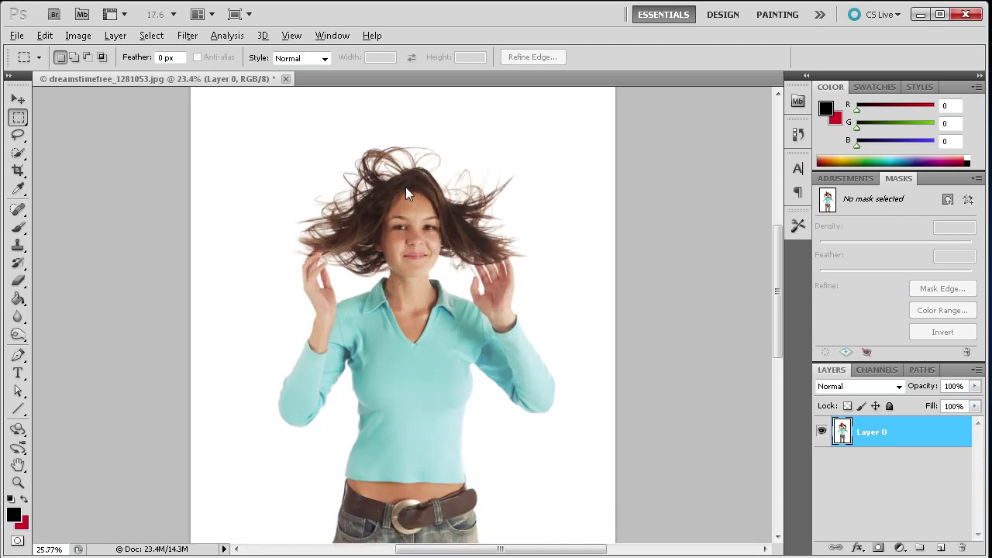
{"action": "key", "text": "alt"}
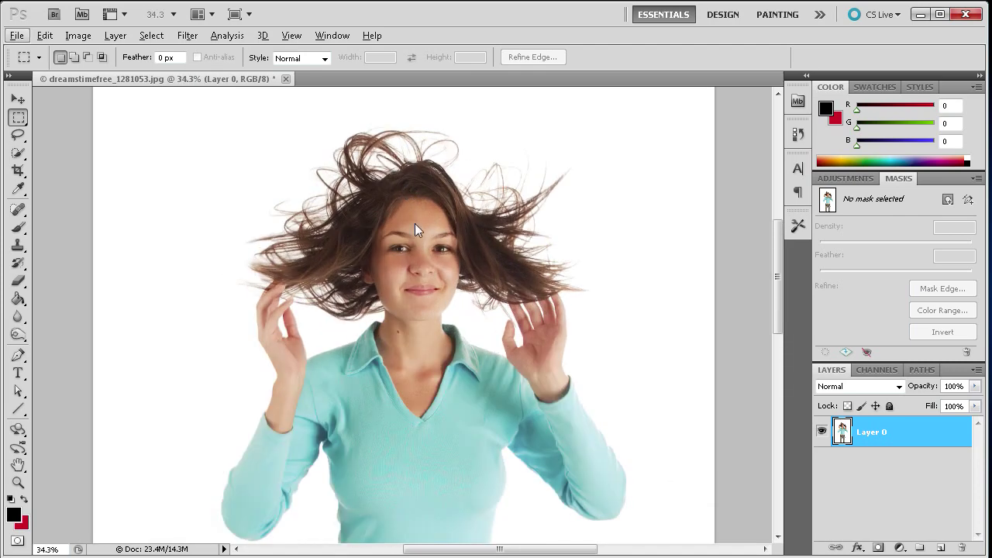
{"action": "scroll", "coordinate": [655, 299], "scroll_direction": "down", "scroll_amount": 3}
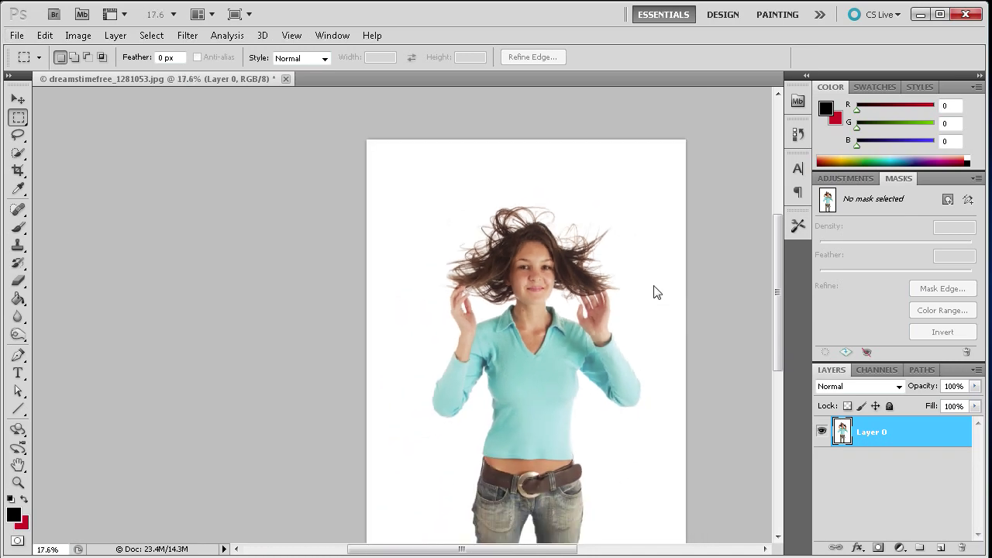
{"action": "scroll", "coordinate": [710, 322], "scroll_direction": "down", "scroll_amount": 1}
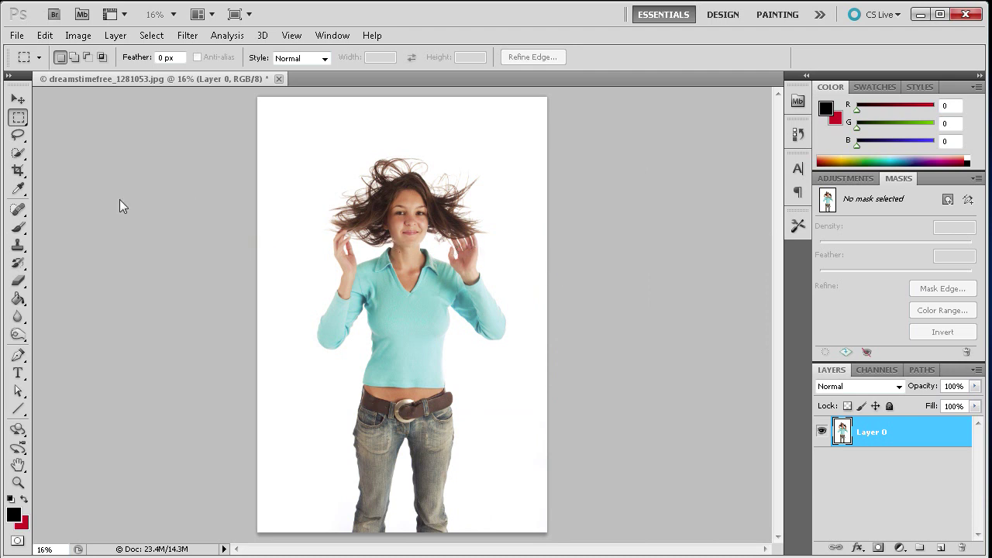
{"action": "left_click", "coordinate": [17, 153]}
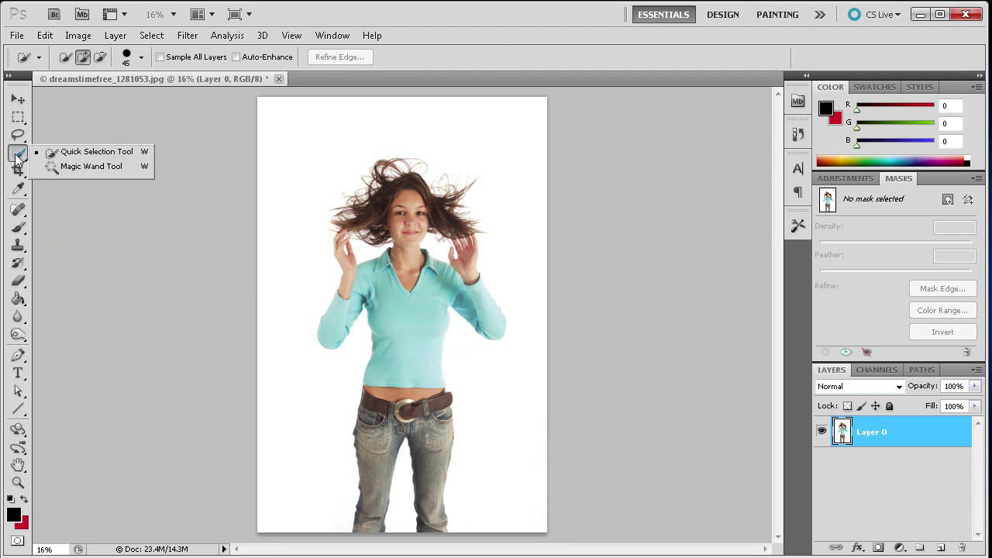
{"action": "left_click", "coordinate": [81, 152]}
{"action": "mouse_move", "coordinate": [402, 215]}
{"action": "left_mouse_down"}
{"action": "mouse_move", "coordinate": [367, 503]}
{"action": "mouse_move", "coordinate": [432, 419]}
{"action": "left_mouse_up"}
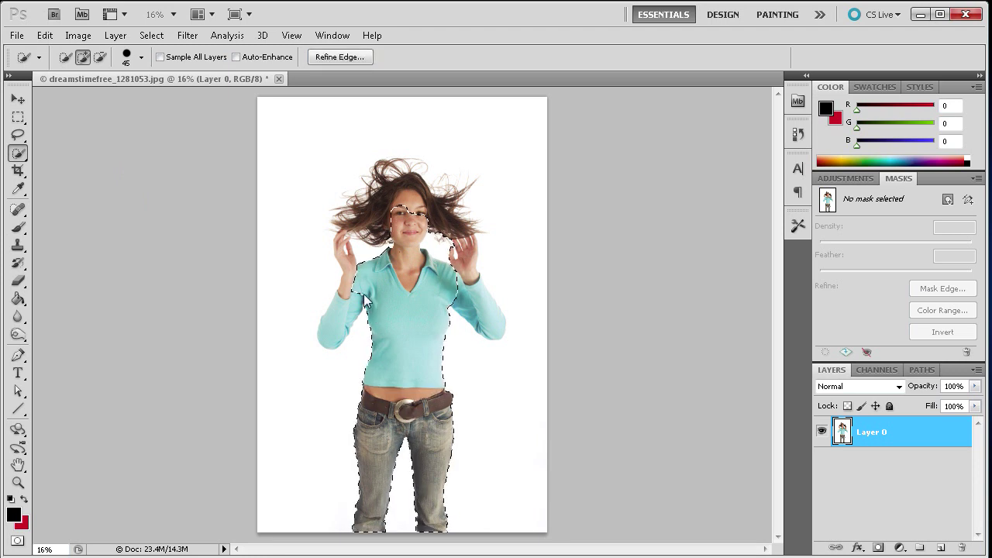
{"action": "left_click_drag", "start_coordinate": [353, 333], "coordinate": [347, 286]}
{"action": "left_click_drag", "start_coordinate": [457, 264], "coordinate": [493, 322]}
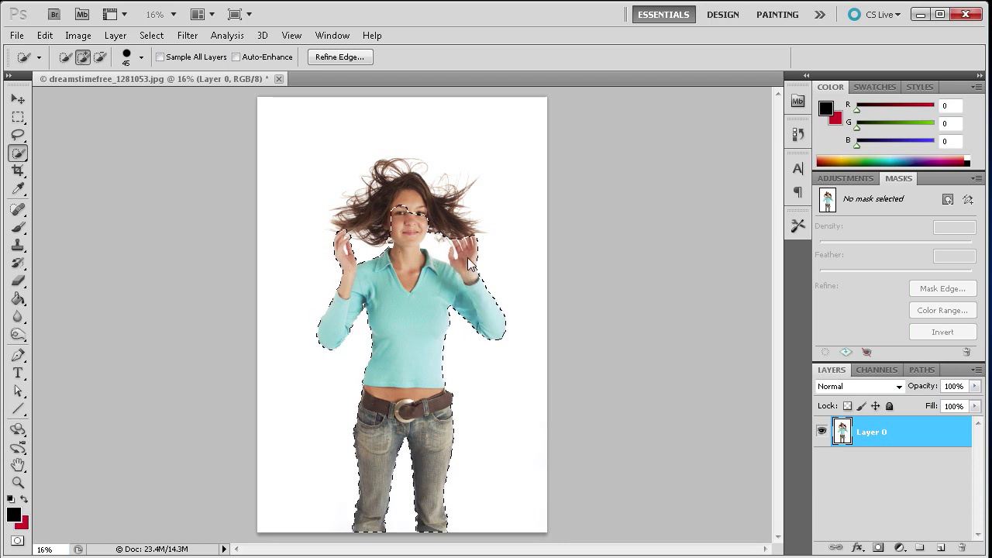
{"action": "left_click_drag", "start_coordinate": [398, 199], "coordinate": [407, 213]}
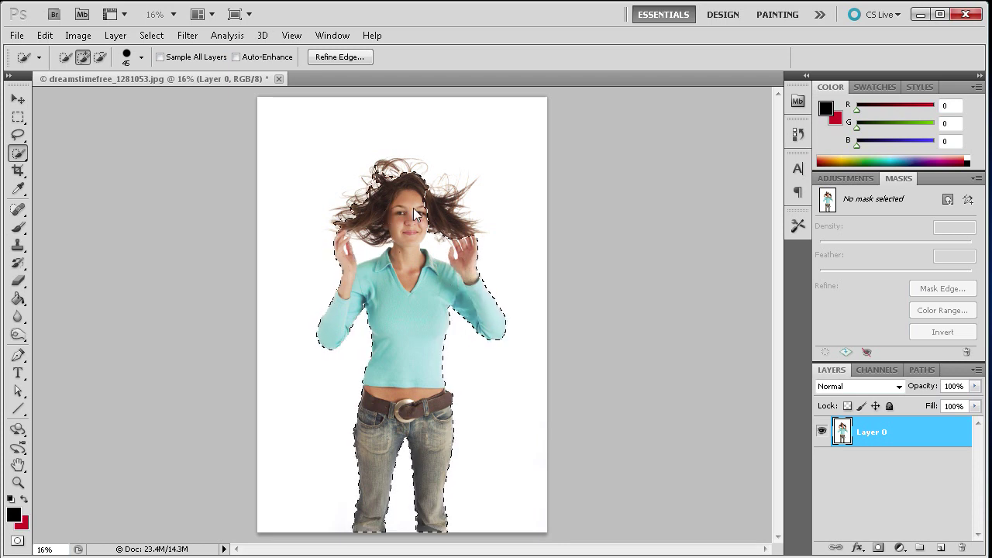
{"action": "scroll", "coordinate": [408, 212], "scroll_direction": "up", "scroll_amount": 5}
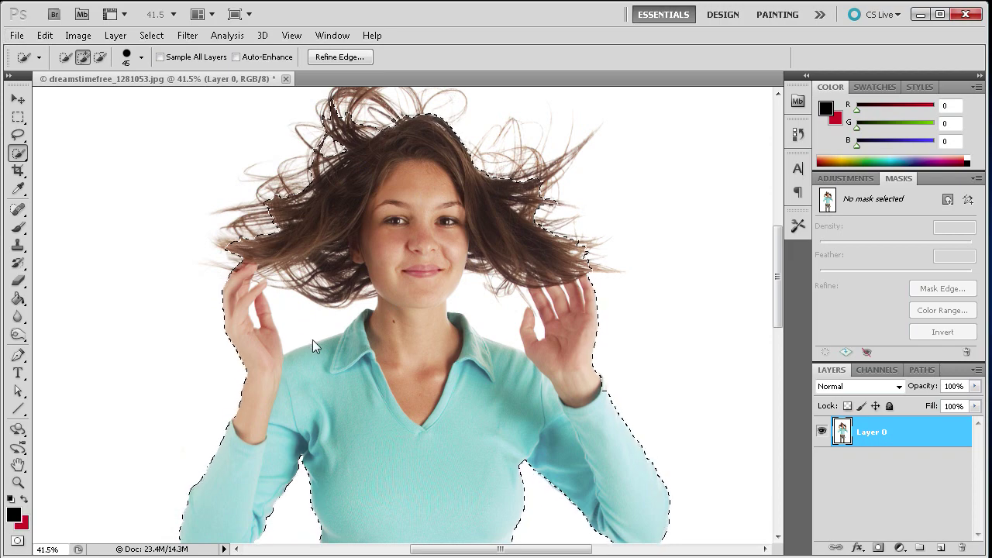
Subtract the white background gaps between her hands and shoulders from the selection
{"action": "key", "text": "alt"}
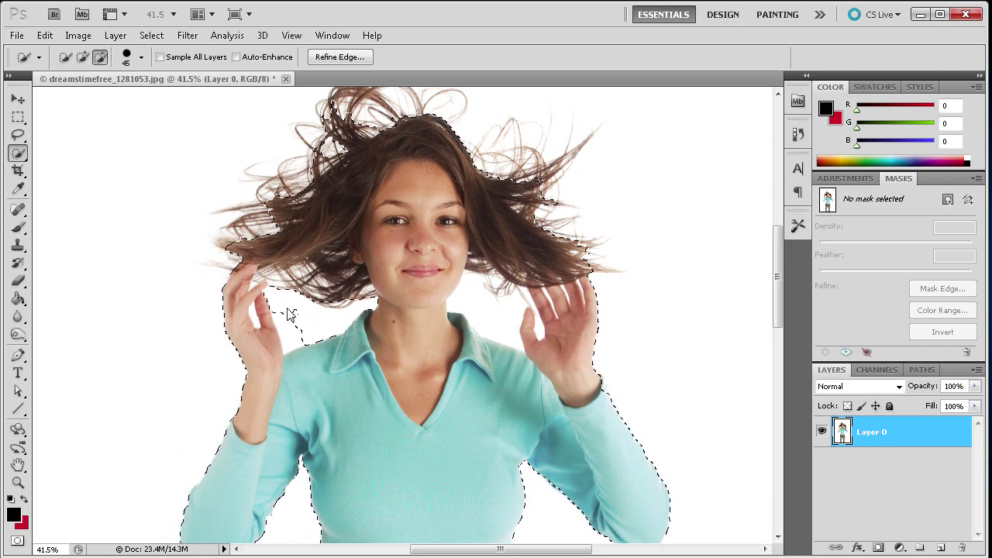
{"action": "left_click_drag", "start_coordinate": [283, 315], "coordinate": [290, 336]}
{"action": "left_click_drag", "start_coordinate": [478, 309], "coordinate": [493, 335]}
{"action": "scroll", "coordinate": [420, 296], "scroll_direction": "down", "scroll_amount": 2}
{"action": "scroll", "coordinate": [419, 297], "scroll_direction": "down", "scroll_amount": 2}
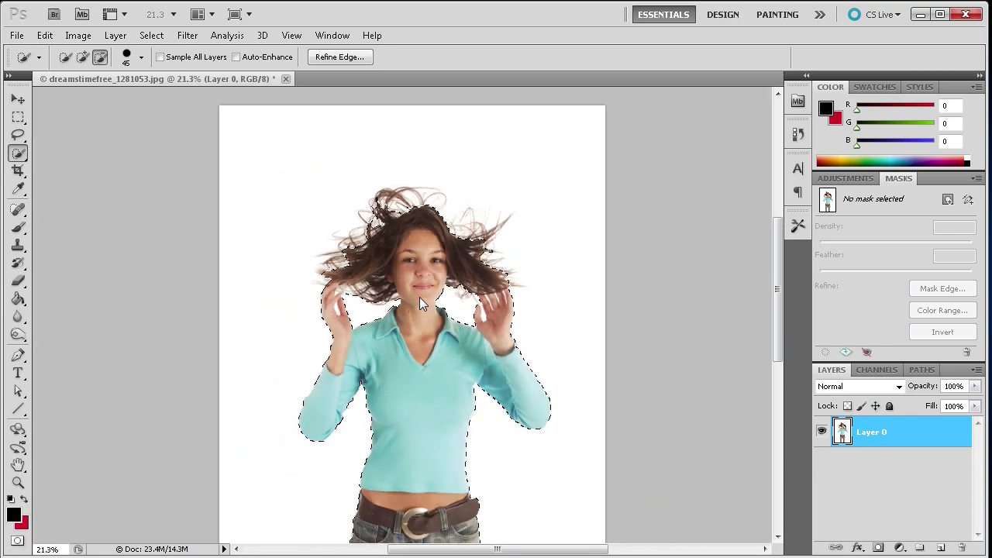
{"action": "scroll", "coordinate": [419, 297], "scroll_direction": "down", "scroll_amount": 1}
{"action": "scroll", "coordinate": [419, 296], "scroll_direction": "down", "scroll_amount": 1}
{"action": "scroll", "coordinate": [419, 296], "scroll_direction": "up", "scroll_amount": 1}
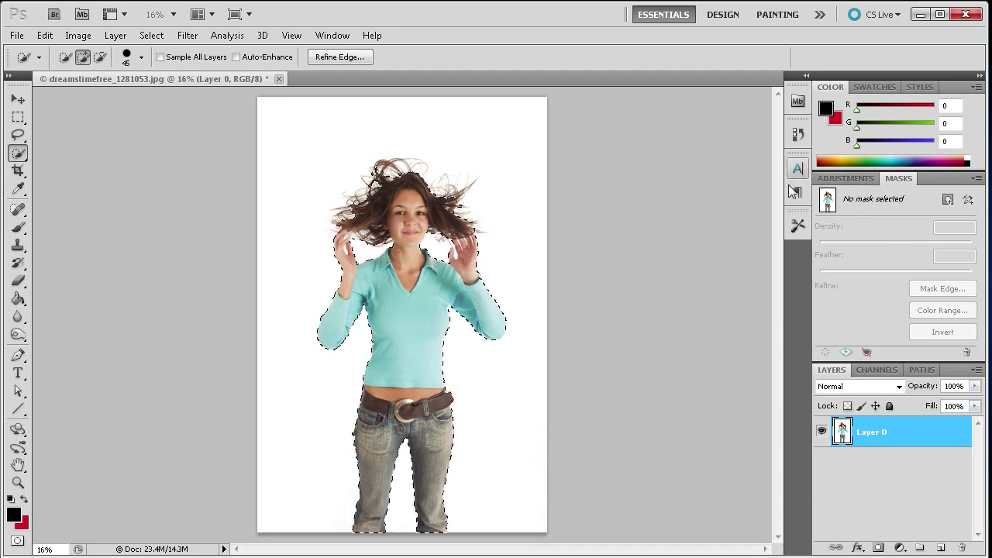
Add a pixel mask to Layer 0 from the girl selection, hiding the white background
{"action": "left_click", "coordinate": [331, 36]}
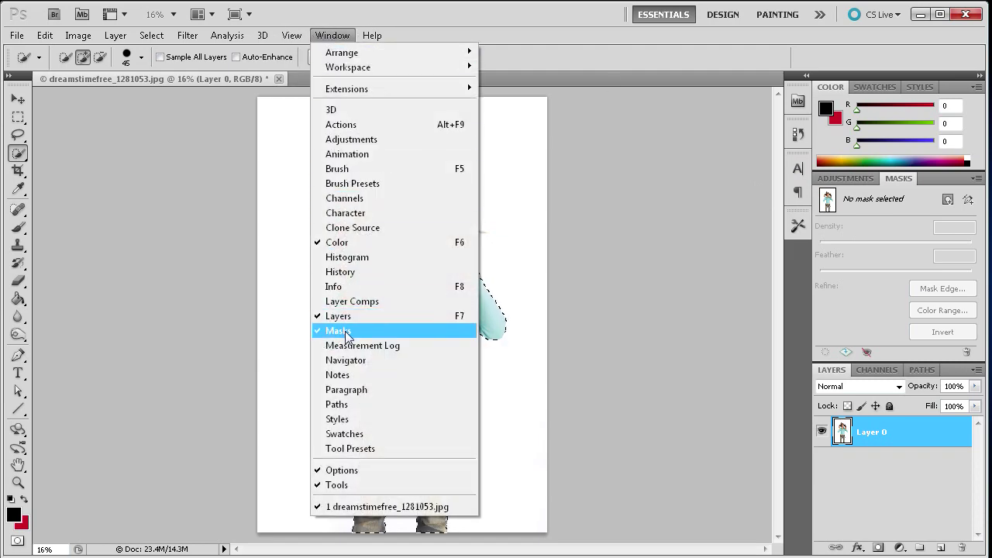
{"action": "left_click", "coordinate": [712, 170]}
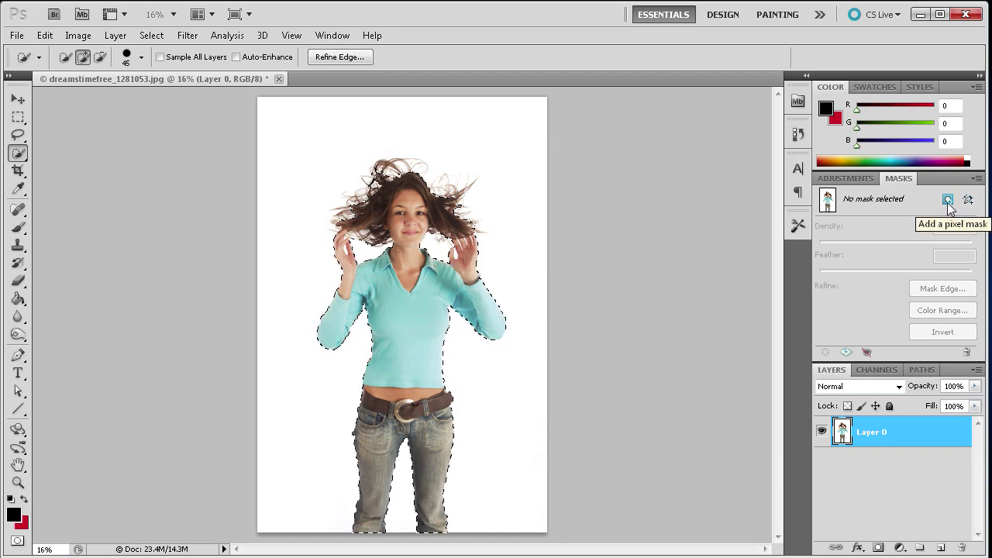
{"action": "left_click", "coordinate": [947, 200]}
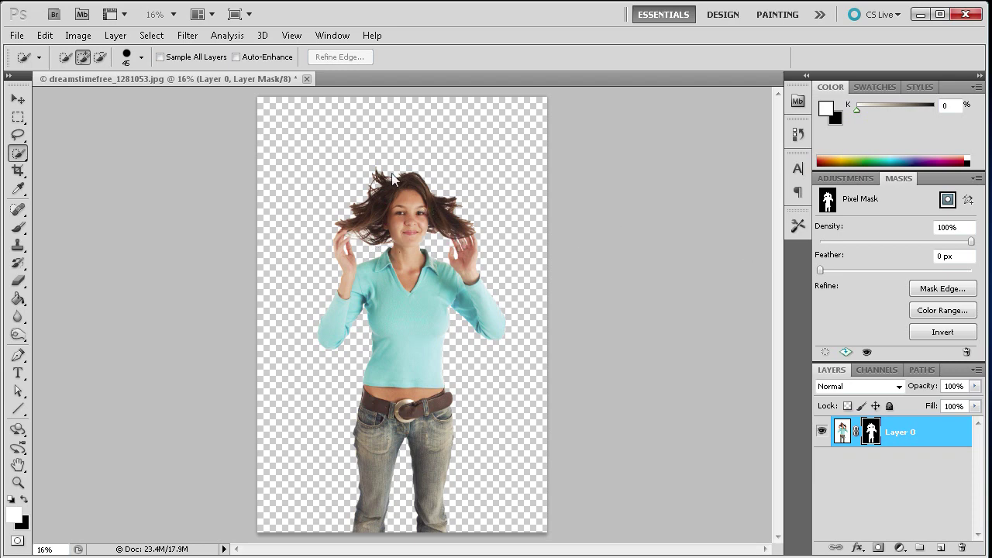
{"action": "scroll", "coordinate": [392, 178], "scroll_direction": "up", "scroll_amount": 1}
{"action": "scroll", "coordinate": [392, 178], "scroll_direction": "up", "scroll_amount": 1}
{"action": "scroll", "coordinate": [392, 178], "scroll_direction": "up", "scroll_amount": 1}
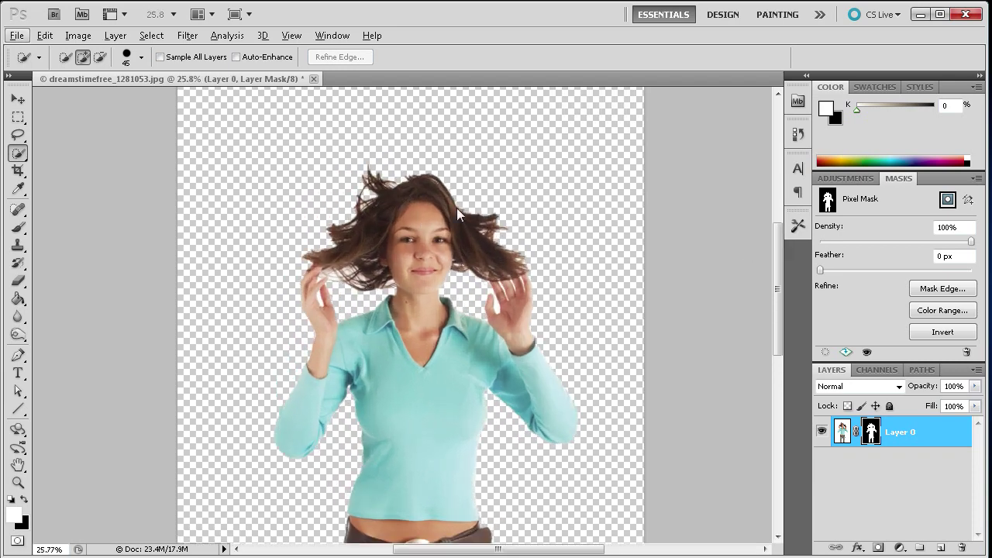
{"action": "scroll", "coordinate": [457, 213], "scroll_direction": "up", "scroll_amount": 1}
{"action": "scroll", "coordinate": [423, 202], "scroll_direction": "up", "scroll_amount": 1}
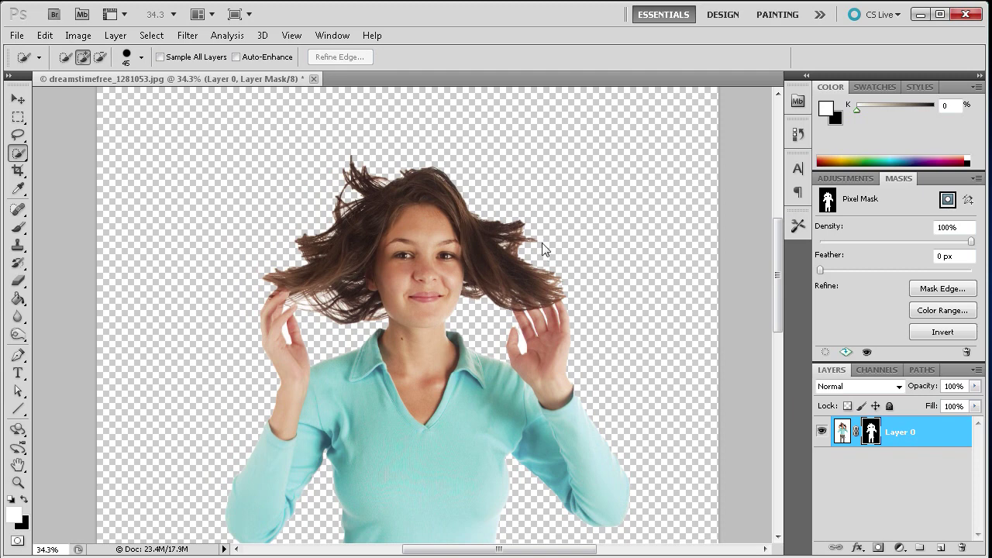
Open Refine Mask via Mask Edge and move the dialog clear of the girl
{"action": "left_click", "coordinate": [942, 293]}
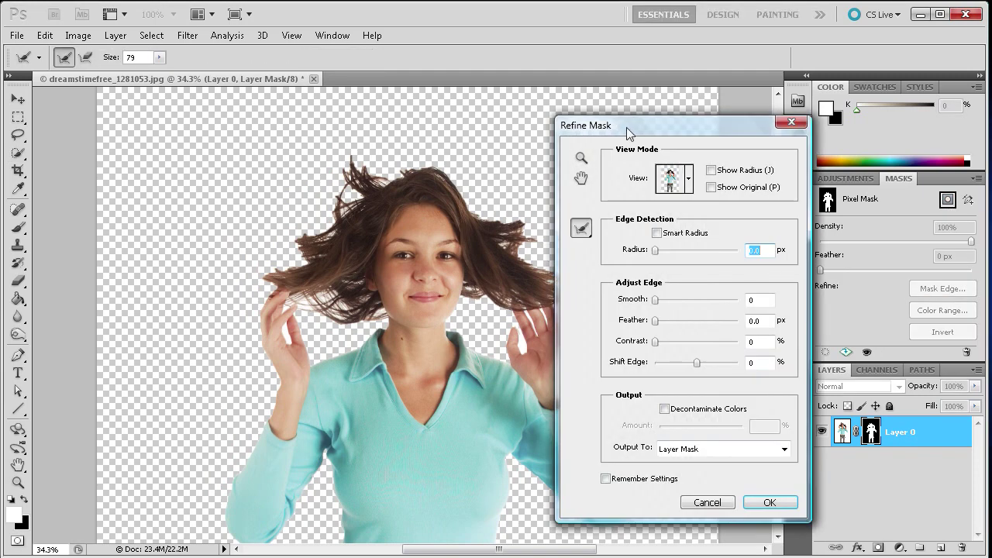
{"action": "mouse_move", "coordinate": [626, 130]}
{"action": "left_mouse_down"}
{"action": "mouse_move", "coordinate": [710, 128]}
{"action": "mouse_move", "coordinate": [699, 127]}
{"action": "left_mouse_up"}
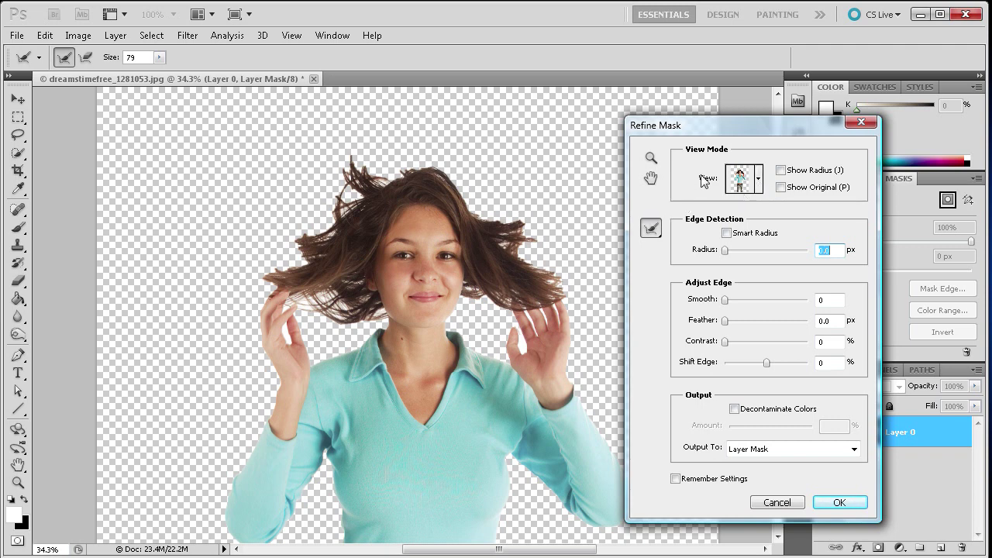
{"action": "left_click", "coordinate": [759, 179]}
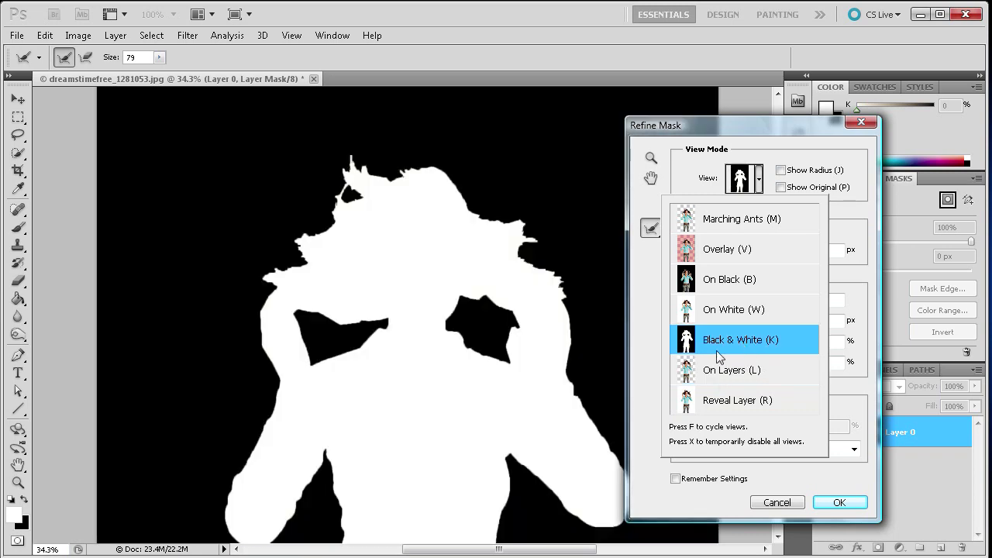
Preview the mask in Black & White and set a Smart Radius of 36.9 px
{"action": "left_click", "coordinate": [646, 324]}
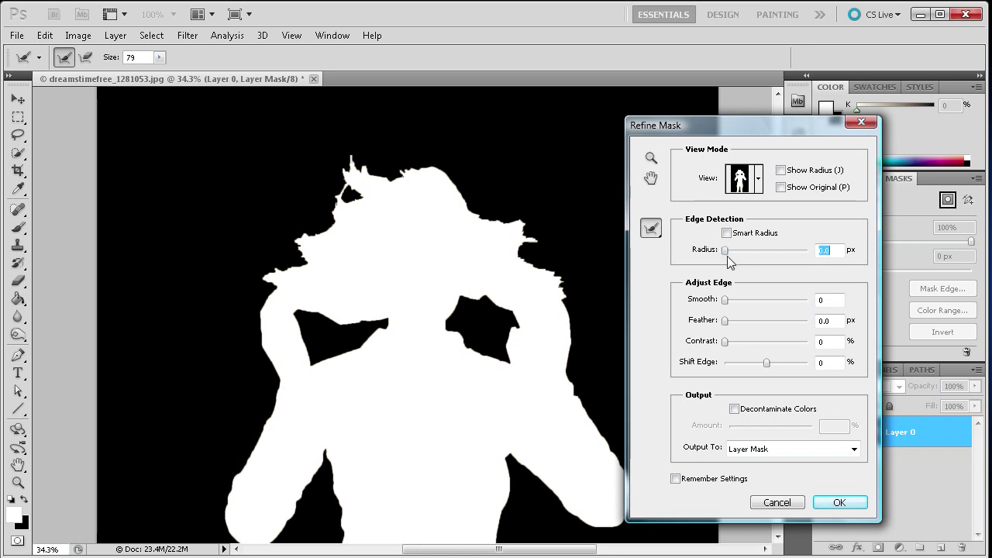
{"action": "left_click_drag", "start_coordinate": [726, 252], "coordinate": [763, 250]}
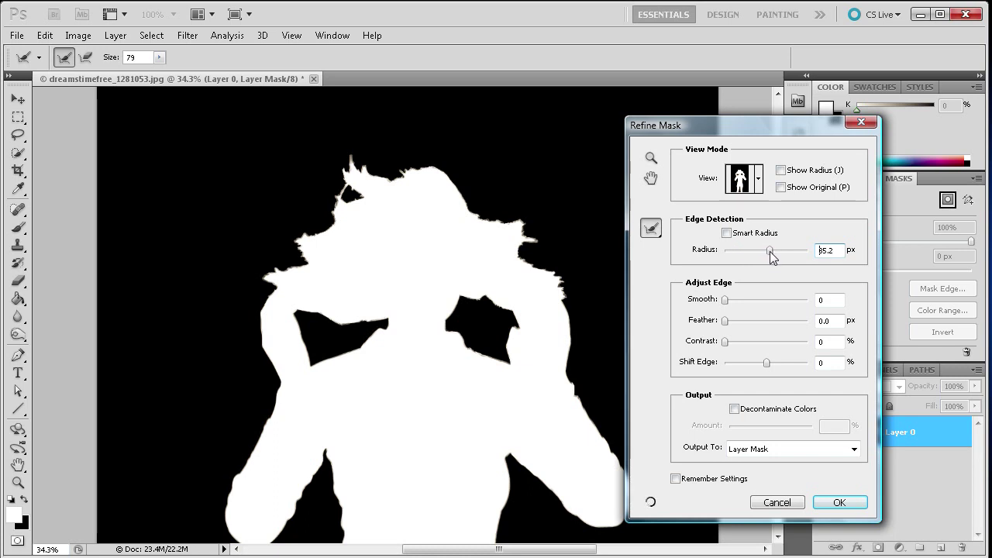
{"action": "left_click_drag", "start_coordinate": [770, 251], "coordinate": [770, 251]}
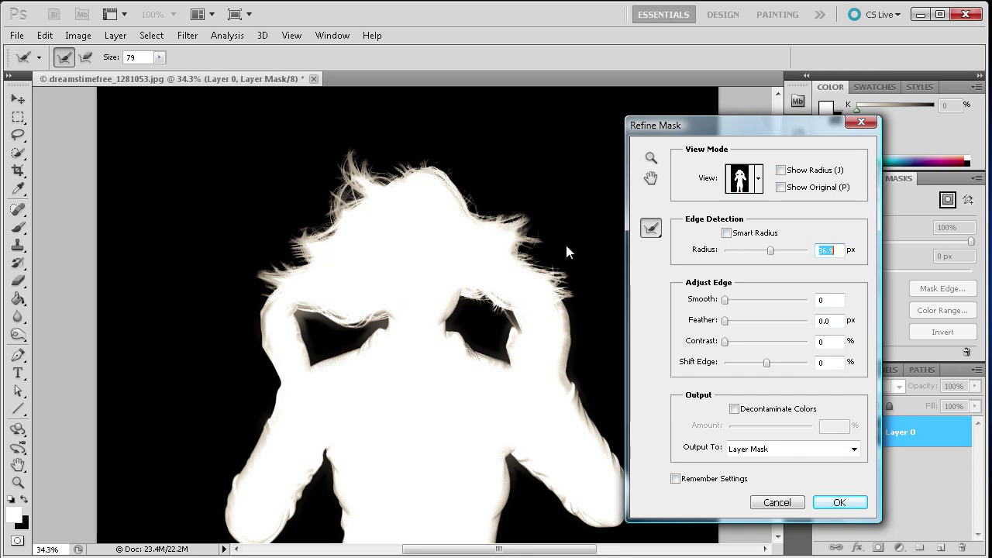
{"action": "left_click", "coordinate": [725, 233]}
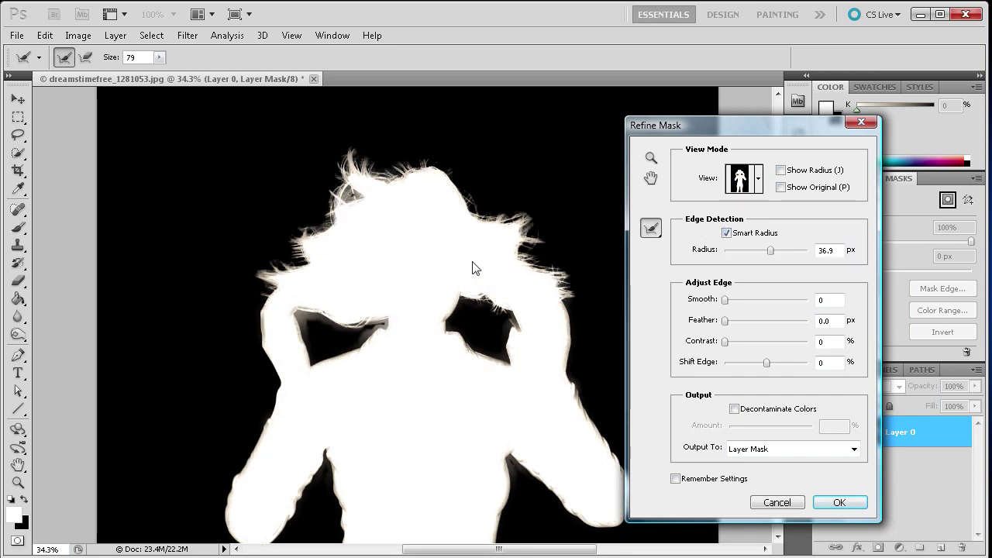
Compare On White with Reveal Layer previews, settling on Reveal Layer
{"action": "left_click", "coordinate": [757, 178]}
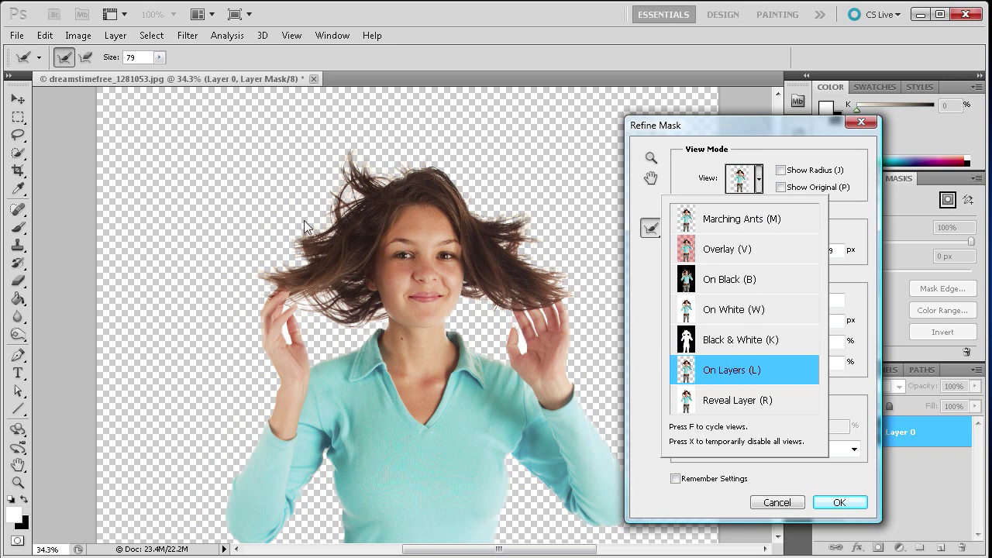
{"action": "left_click", "coordinate": [729, 310]}
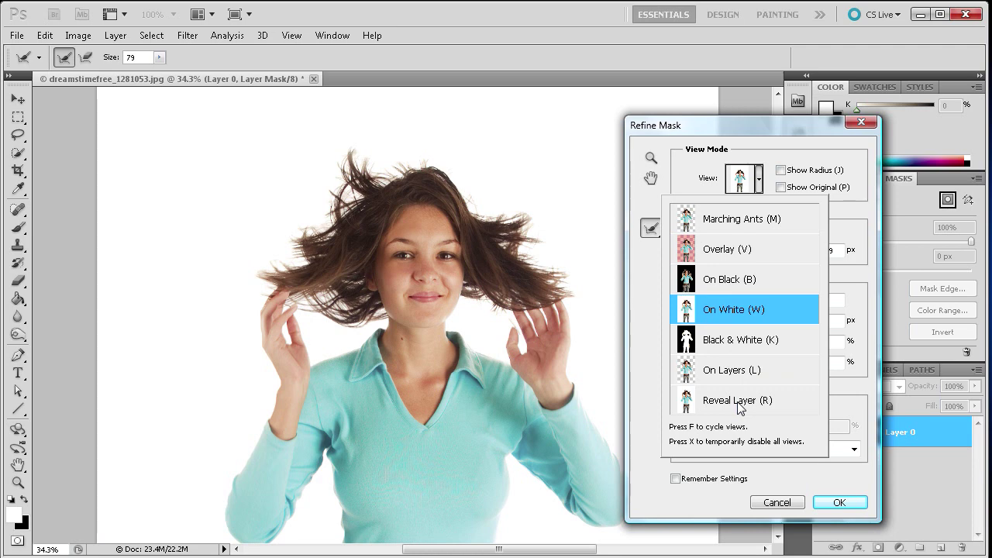
{"action": "left_click", "coordinate": [738, 404]}
{"action": "left_click", "coordinate": [740, 312]}
{"action": "left_click", "coordinate": [744, 404]}
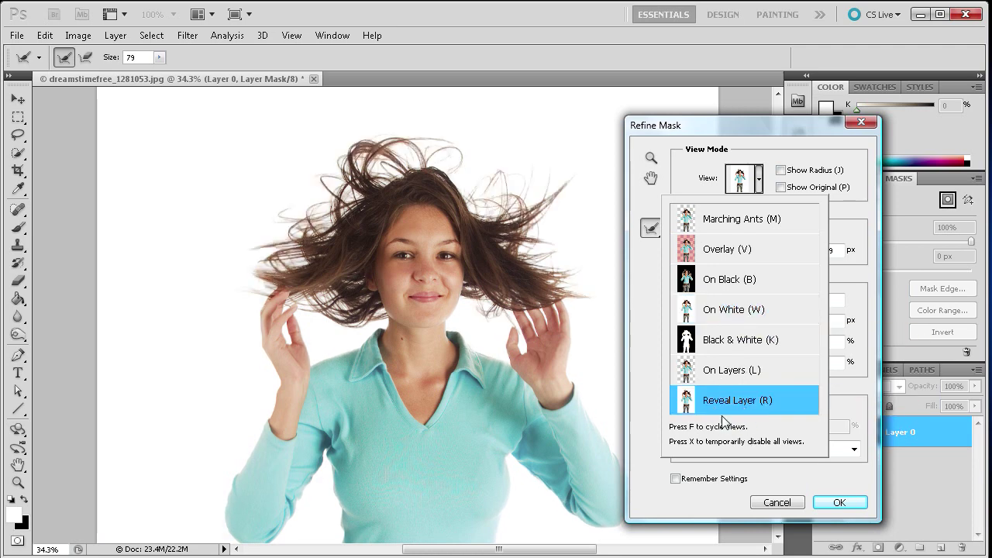
{"action": "left_click", "coordinate": [646, 307]}
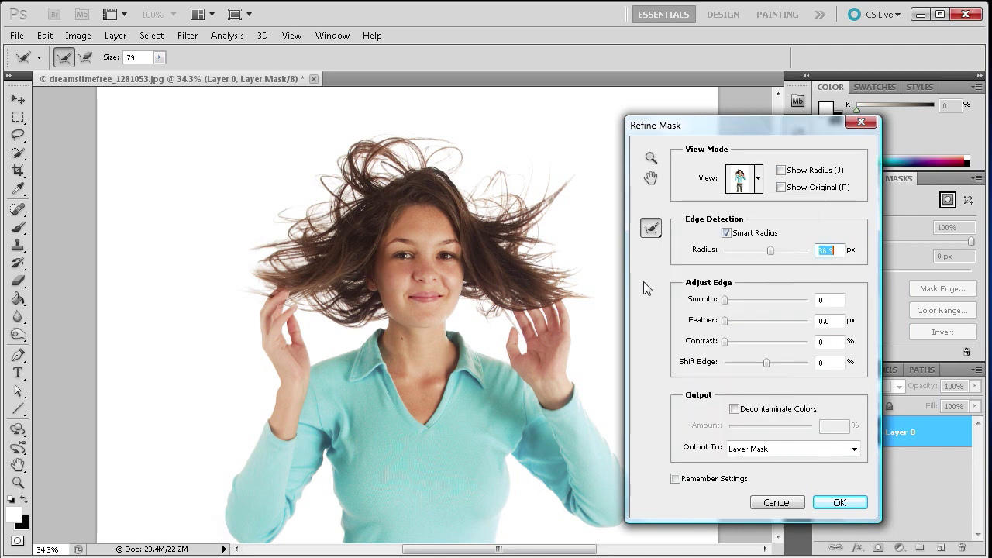
{"action": "left_click", "coordinate": [647, 228]}
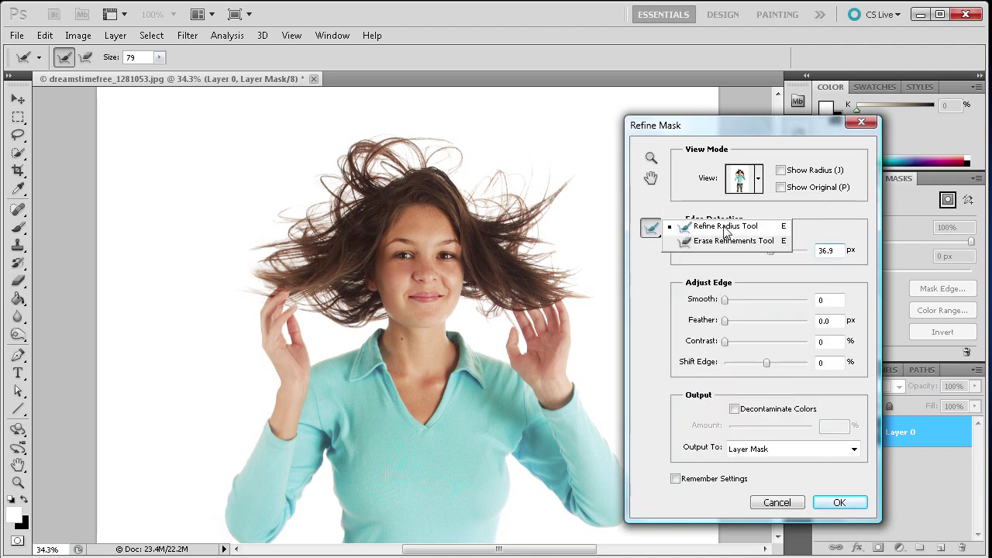
Paint the Refine Radius Tool over the crown, top, left and right hair tips
{"action": "left_click", "coordinate": [723, 227]}
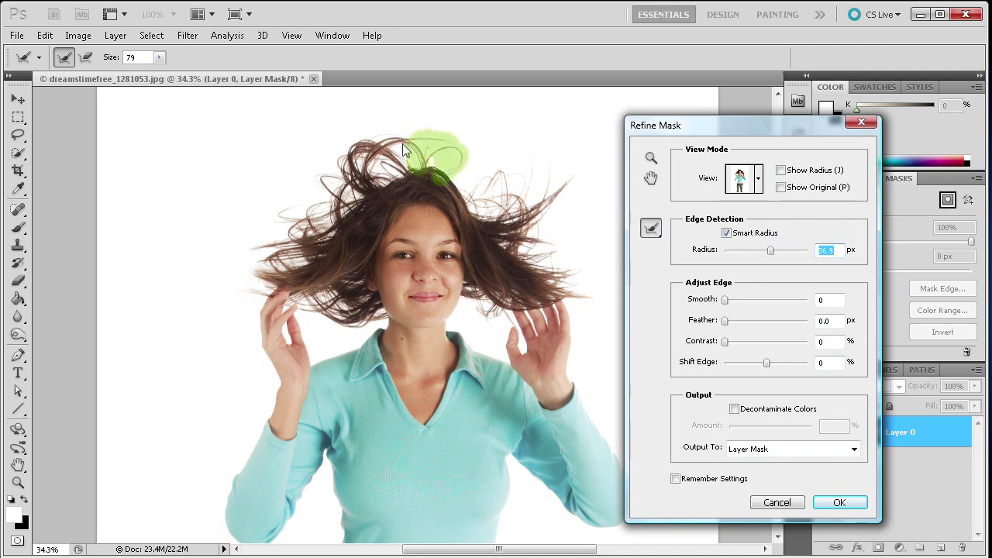
{"action": "mouse_move", "coordinate": [371, 161]}
{"action": "left_mouse_down"}
{"action": "mouse_move", "coordinate": [404, 176]}
{"action": "mouse_move", "coordinate": [326, 179]}
{"action": "left_mouse_up"}
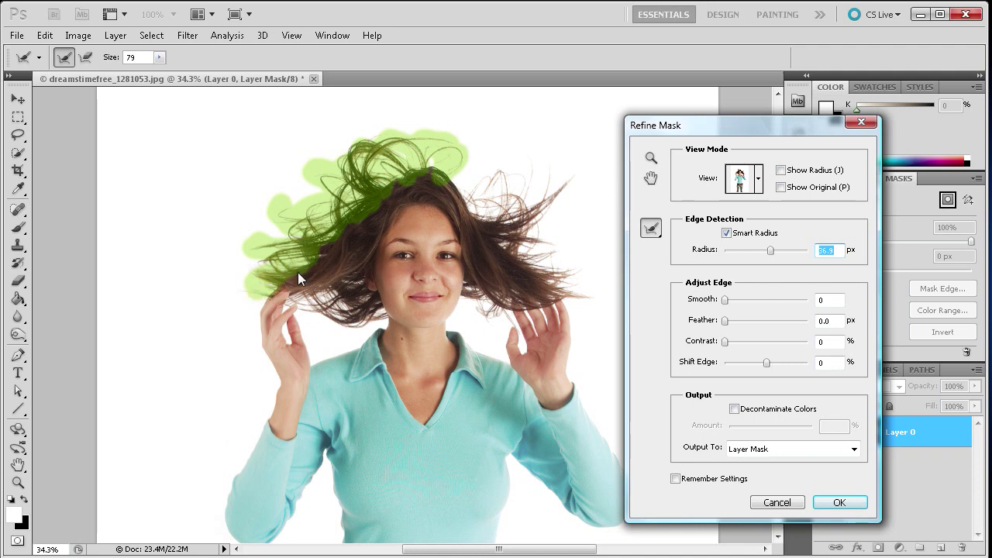
{"action": "left_click_drag", "start_coordinate": [345, 308], "coordinate": [360, 317]}
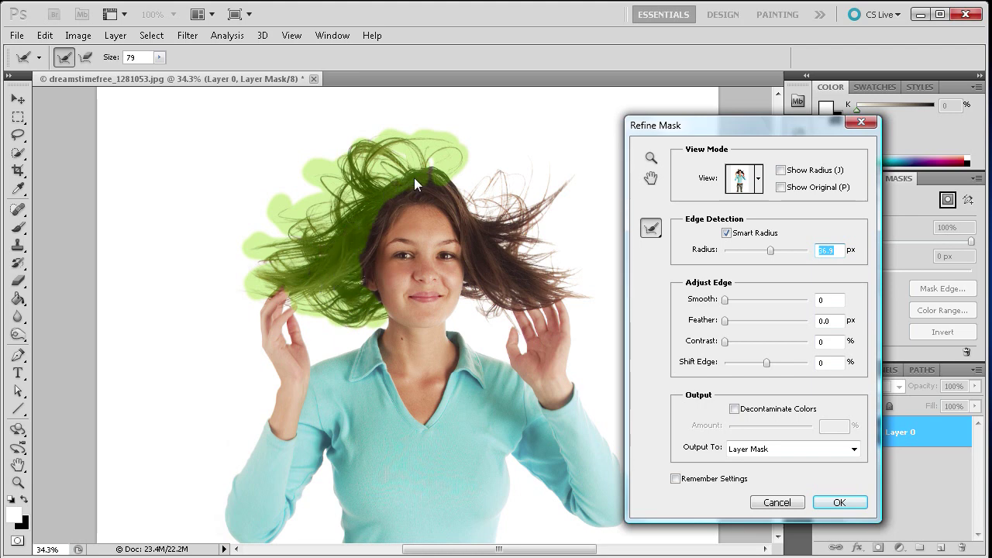
{"action": "left_click_drag", "start_coordinate": [392, 148], "coordinate": [458, 220]}
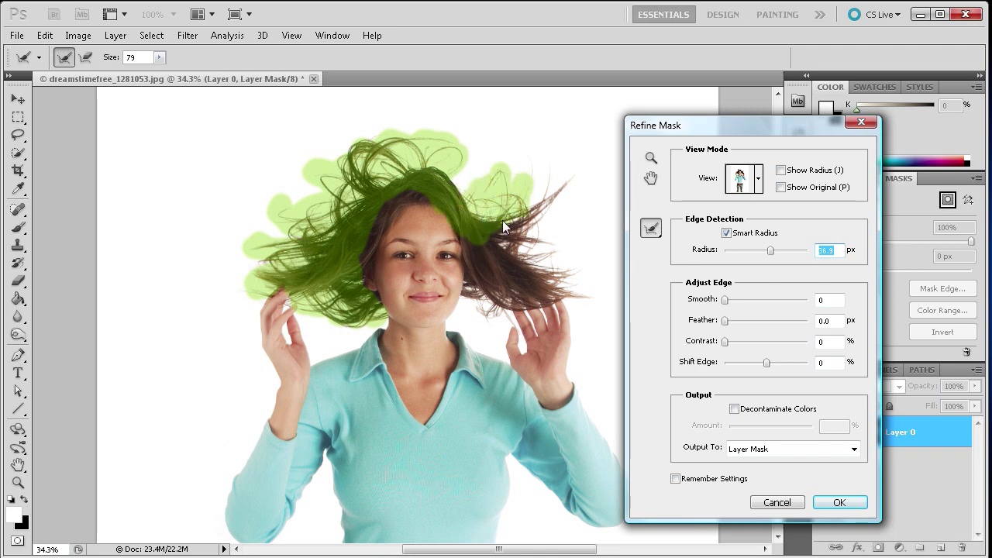
{"action": "left_click_drag", "start_coordinate": [535, 200], "coordinate": [519, 229]}
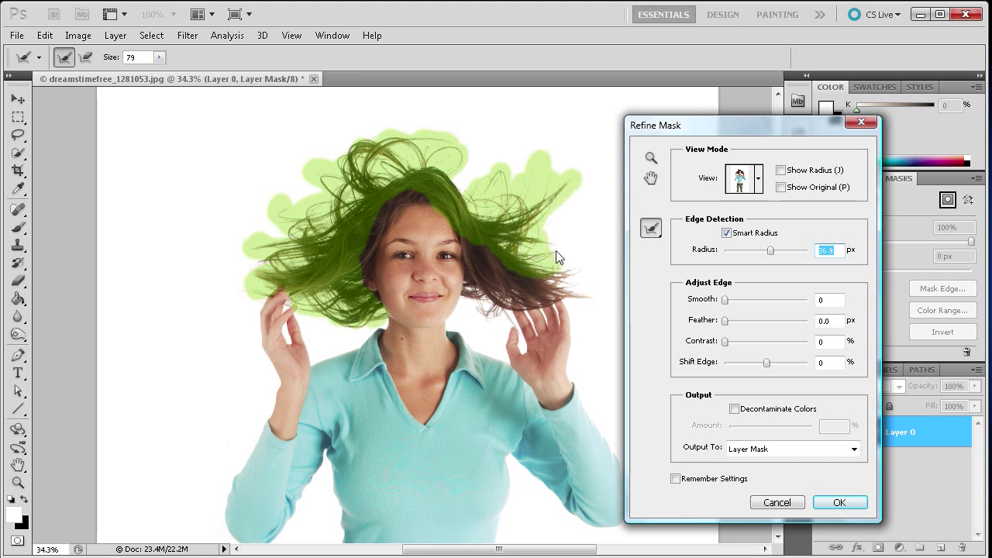
{"action": "left_click_drag", "start_coordinate": [565, 281], "coordinate": [575, 299]}
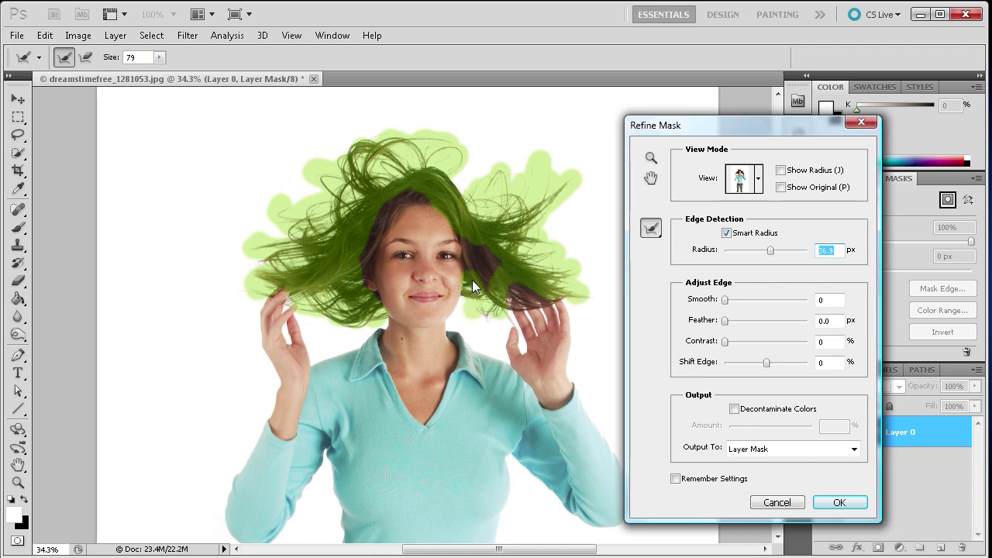
{"action": "left_click_drag", "start_coordinate": [484, 296], "coordinate": [482, 264]}
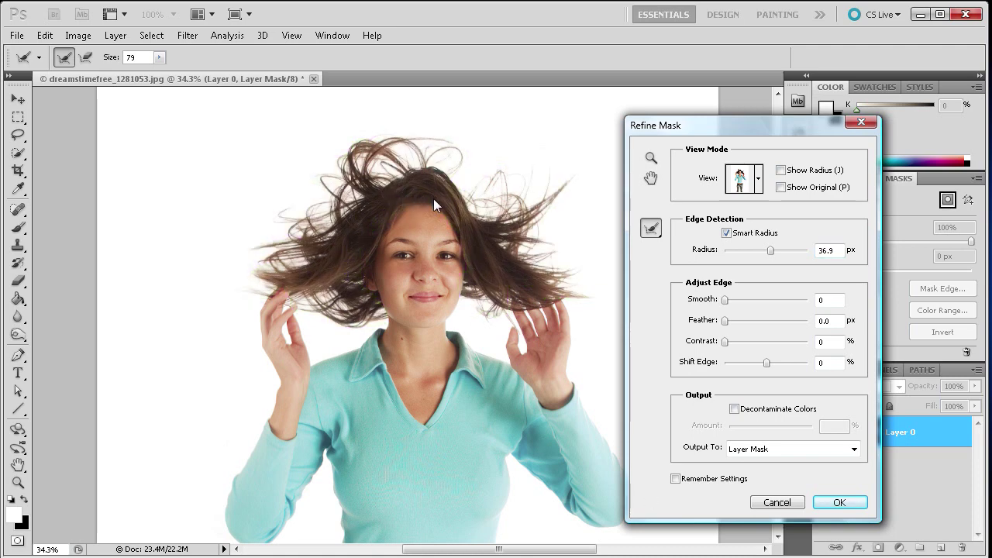
Switch the preview to On Layers and apply the refined mask with OK
{"action": "left_click", "coordinate": [759, 179]}
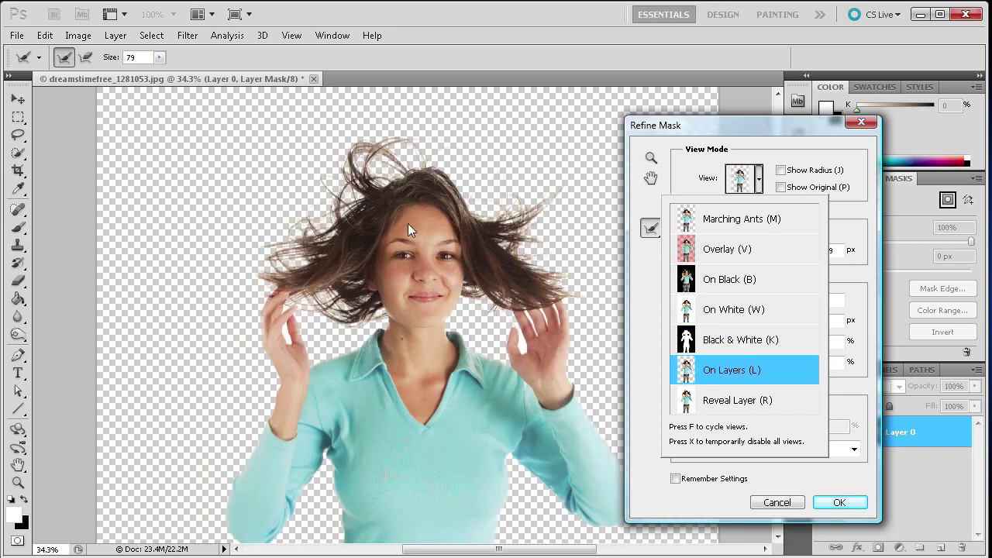
{"action": "left_click", "coordinate": [848, 507]}
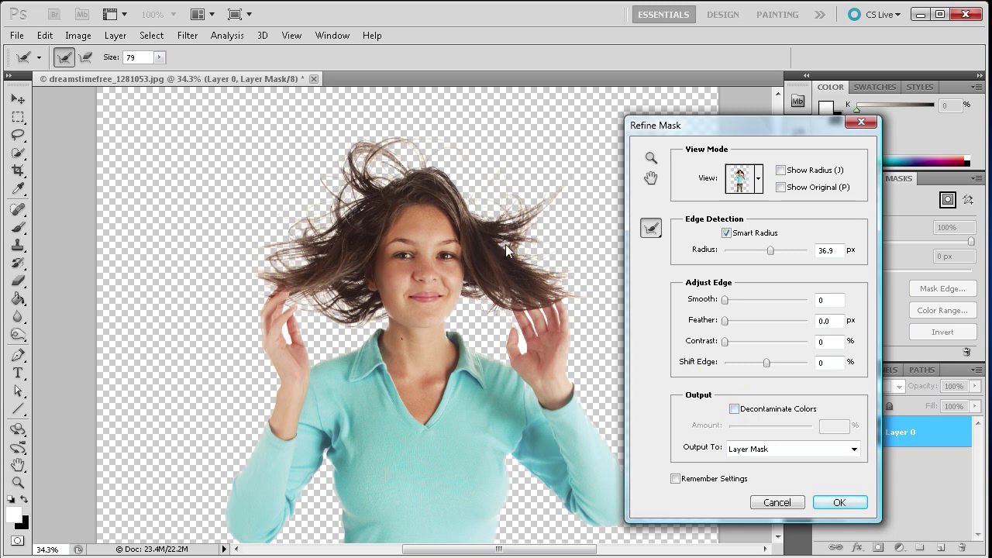
{"action": "left_click", "coordinate": [839, 502]}
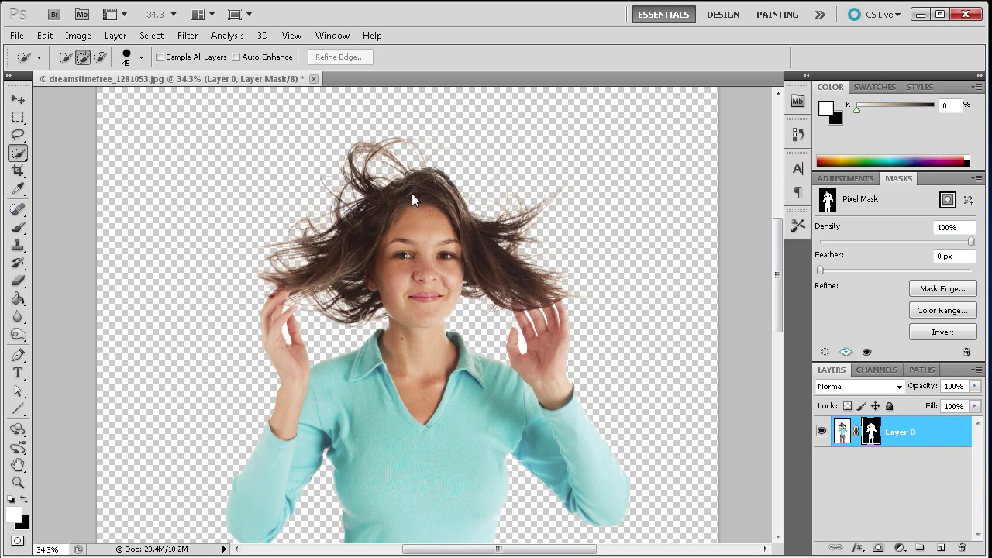
{"action": "left_click", "coordinate": [863, 461]}
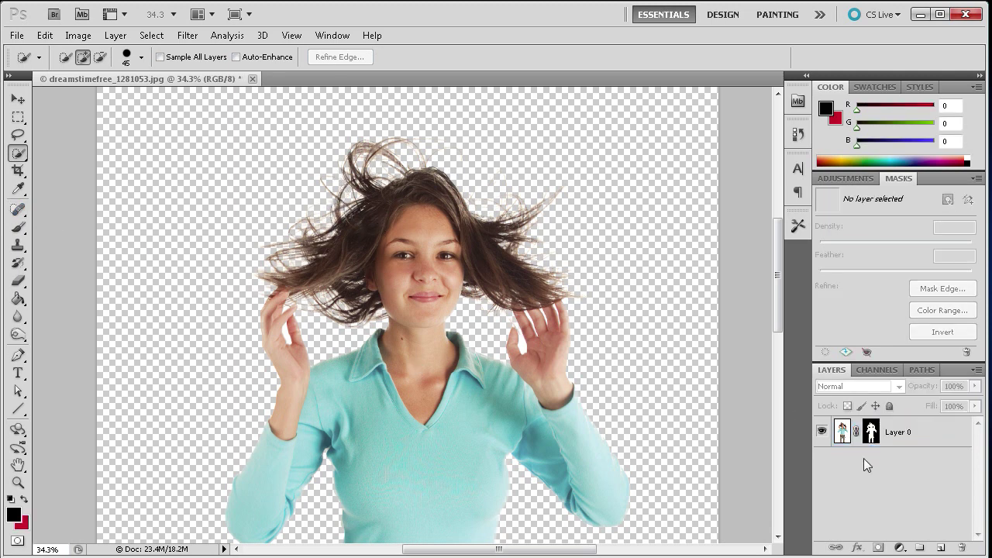
{"action": "scroll", "coordinate": [612, 326], "scroll_direction": "down", "scroll_amount": 2}
{"action": "scroll", "coordinate": [611, 325], "scroll_direction": "down", "scroll_amount": 1}
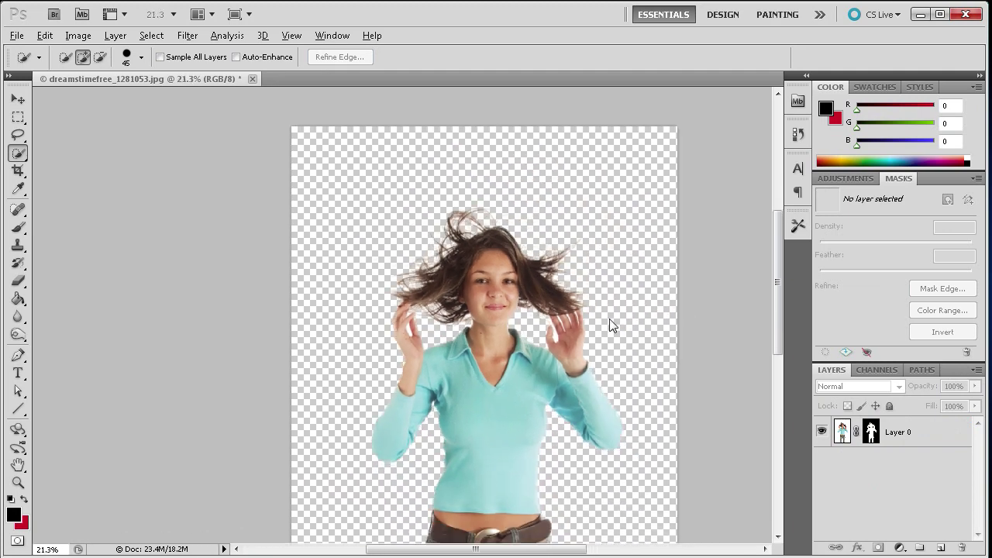
{"action": "scroll", "coordinate": [612, 326], "scroll_direction": "down", "scroll_amount": 1}
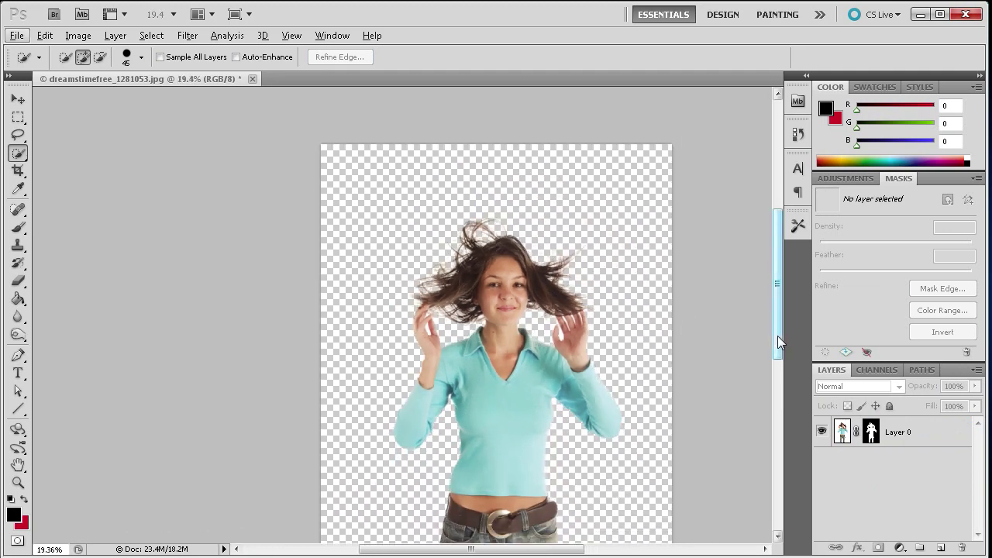
{"action": "left_click_drag", "start_coordinate": [777, 335], "coordinate": [778, 359]}
Duplicate Layer 0 as Layer 0 copy and compare hair density by toggling its visibility
{"action": "left_click_drag", "start_coordinate": [909, 430], "coordinate": [941, 548]}
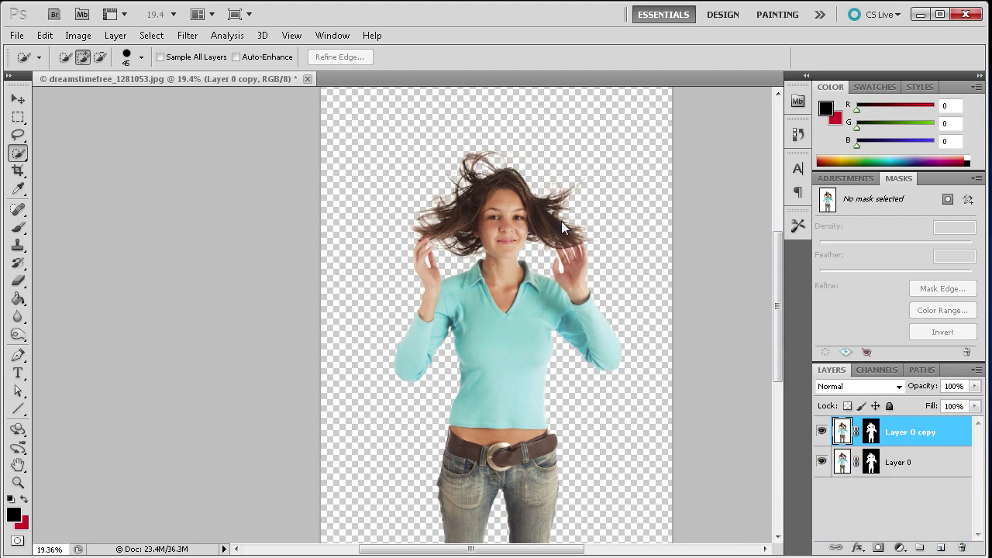
{"action": "scroll", "coordinate": [577, 201], "scroll_direction": "up", "scroll_amount": 2}
{"action": "key", "text": "alt"}
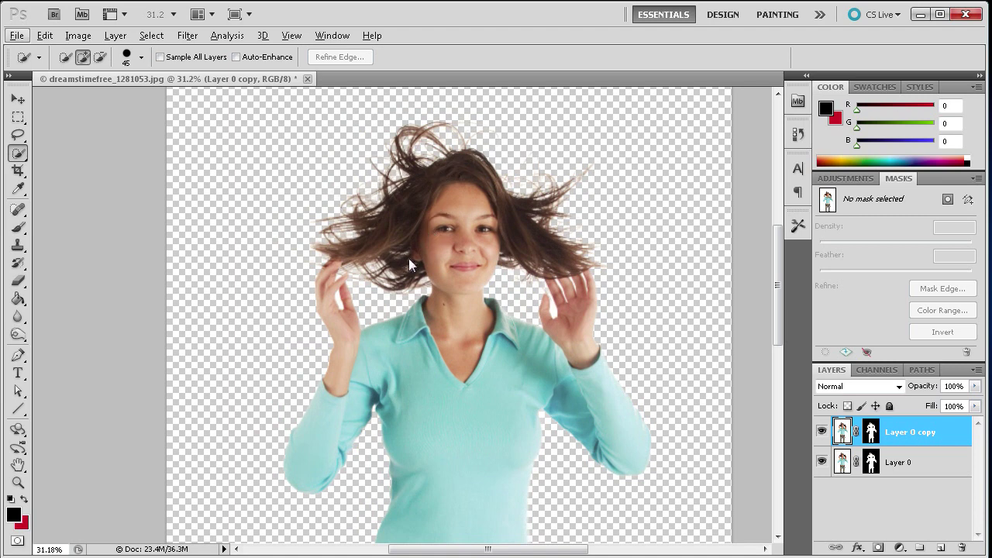
{"action": "scroll", "coordinate": [486, 159], "scroll_direction": "up", "scroll_amount": 1}
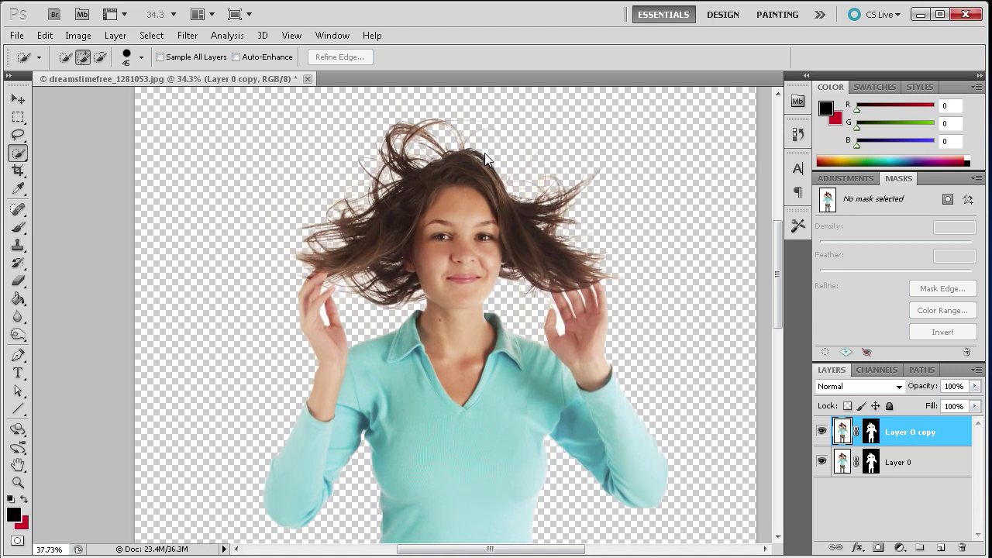
{"action": "left_click", "coordinate": [821, 434], "text": "alt"}
{"action": "scroll", "coordinate": [623, 295], "scroll_direction": "down", "scroll_amount": 3}
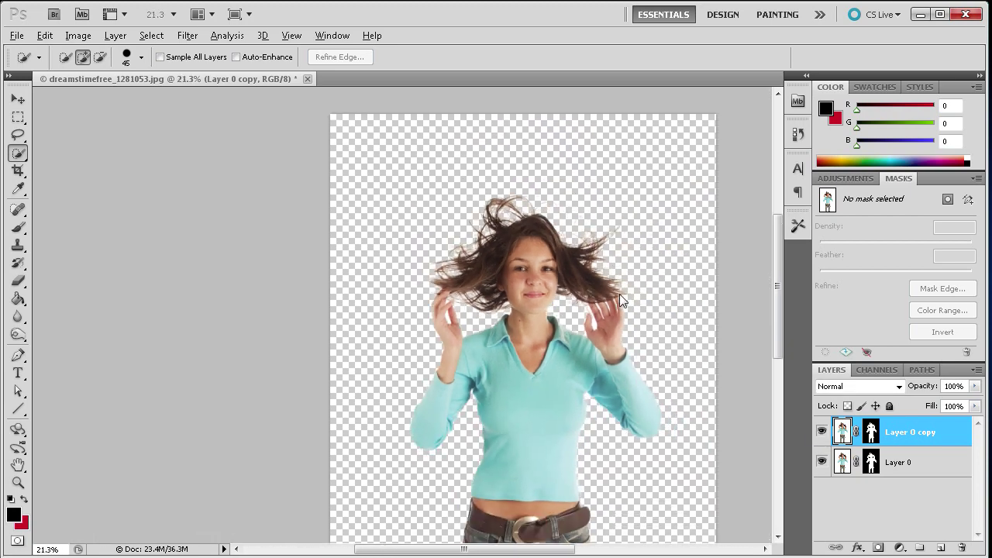
{"action": "left_click_drag", "start_coordinate": [775, 294], "coordinate": [776, 320]}
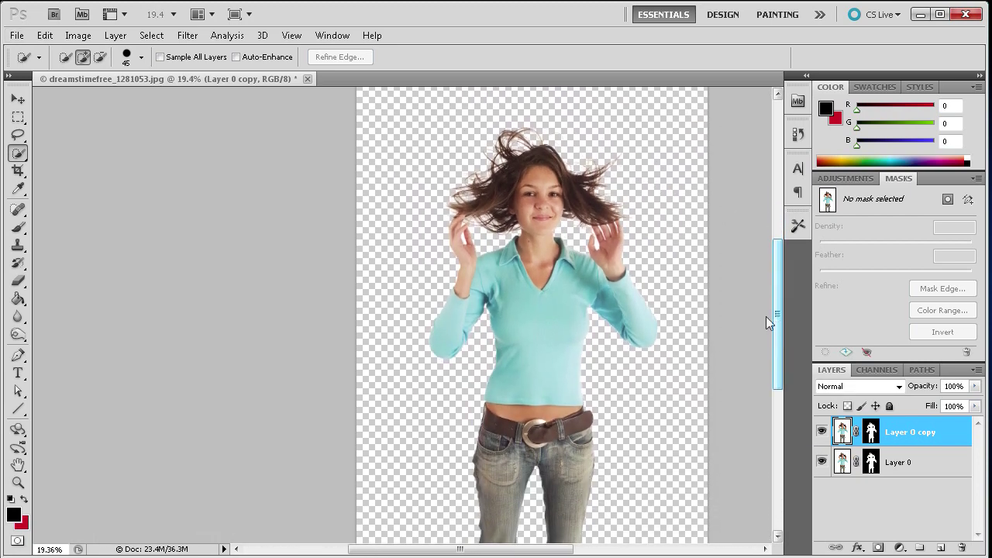
{"action": "scroll", "coordinate": [643, 275], "scroll_direction": "down", "scroll_amount": 1}
{"action": "key", "text": "alt"}
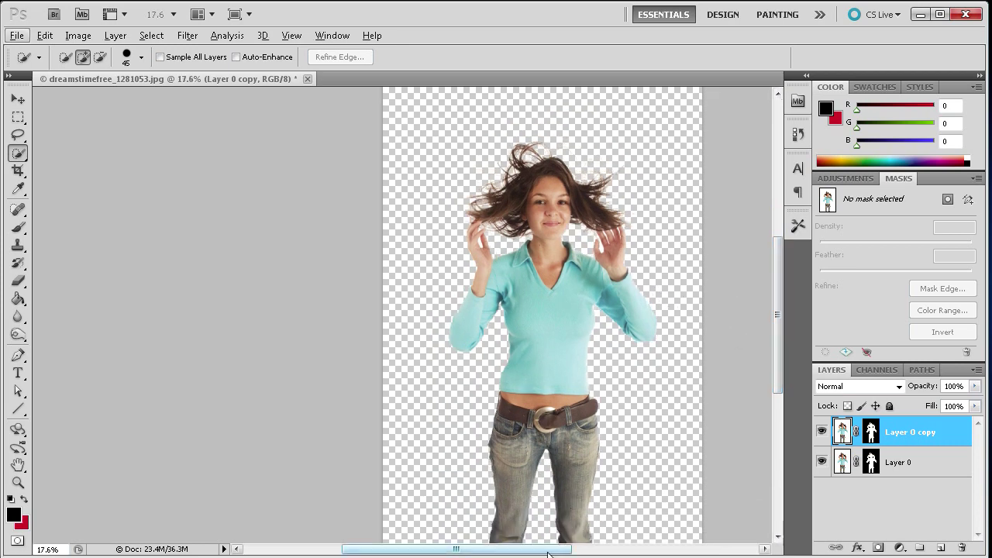
{"action": "left_click_drag", "start_coordinate": [549, 549], "coordinate": [570, 557]}
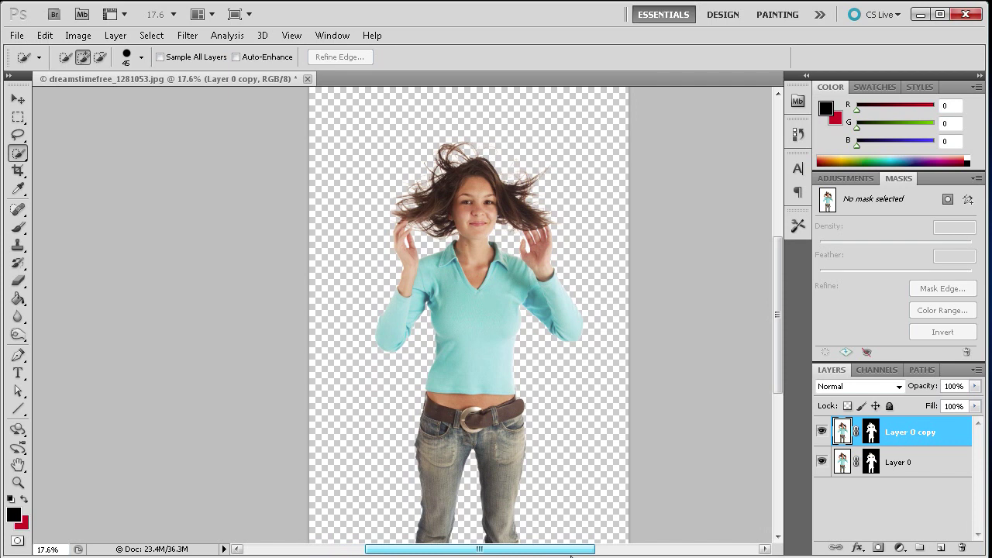